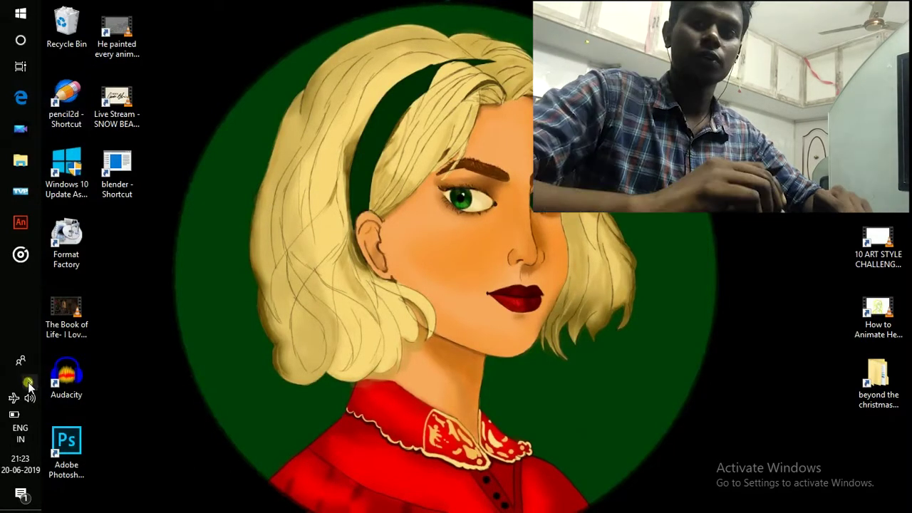
# Step: Launch Pencil2D and start a sound import through File > Import > Sound
pyautogui.click(88, 121)
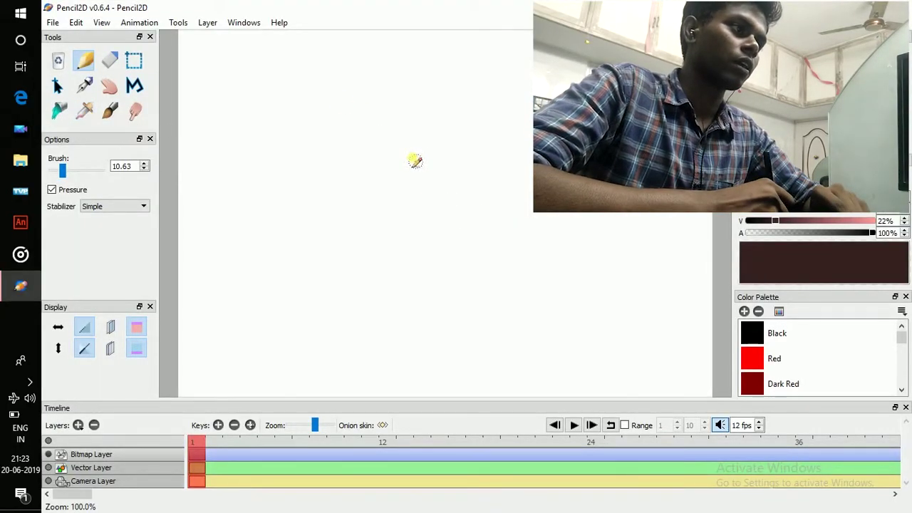
pyautogui.click(53, 22)
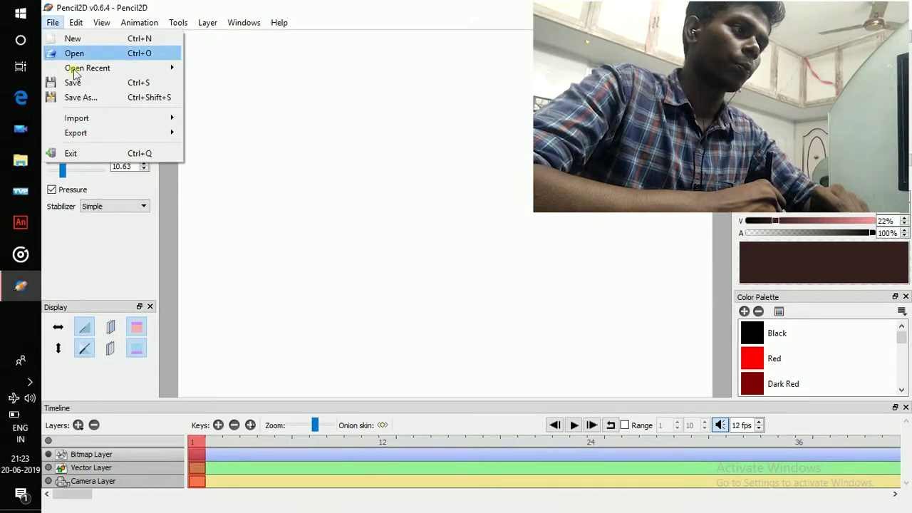
pyautogui.moveTo(77, 118)
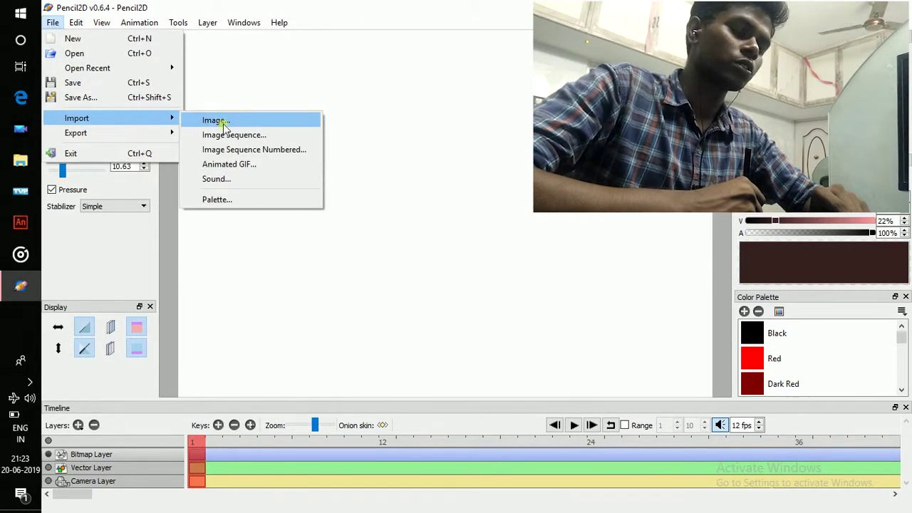
pyautogui.click(233, 180)
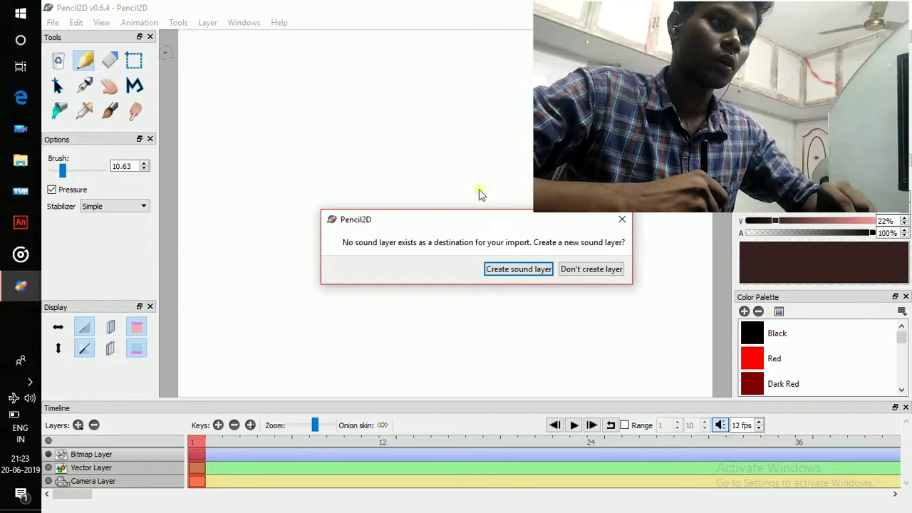
# Step: Create a new sound layer, keeping the default name 'Sound Layer'
pyautogui.click(517, 271)
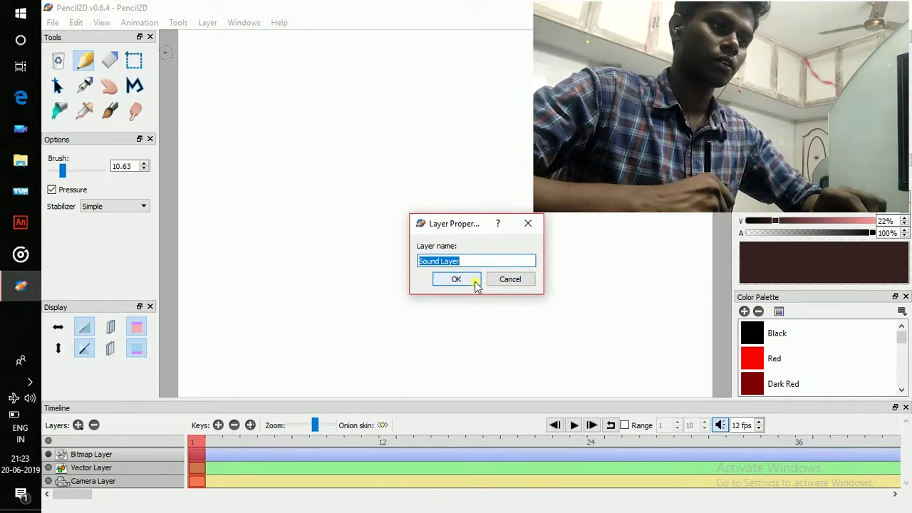
pyautogui.click(472, 281)
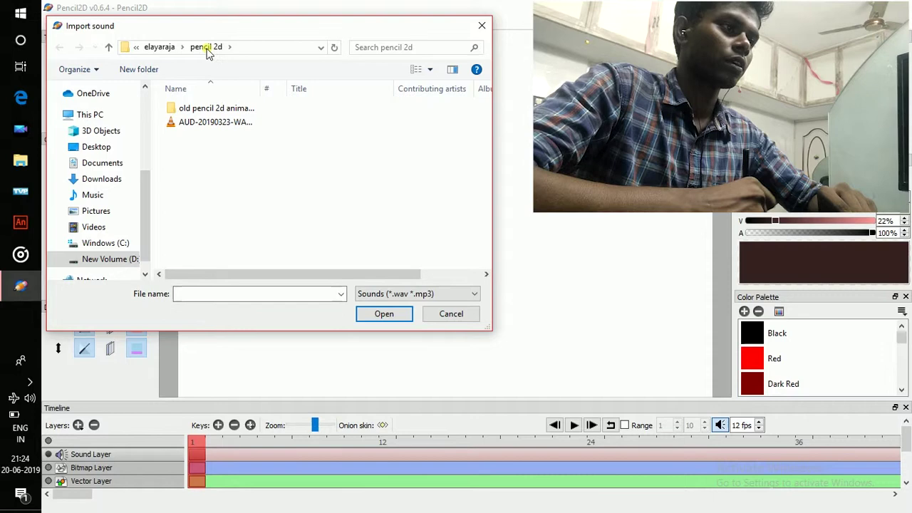
# Step: Import AUD-20190323-WA0006 from the pencil 2d folder onto the Sound Layer
pyautogui.click(170, 49)
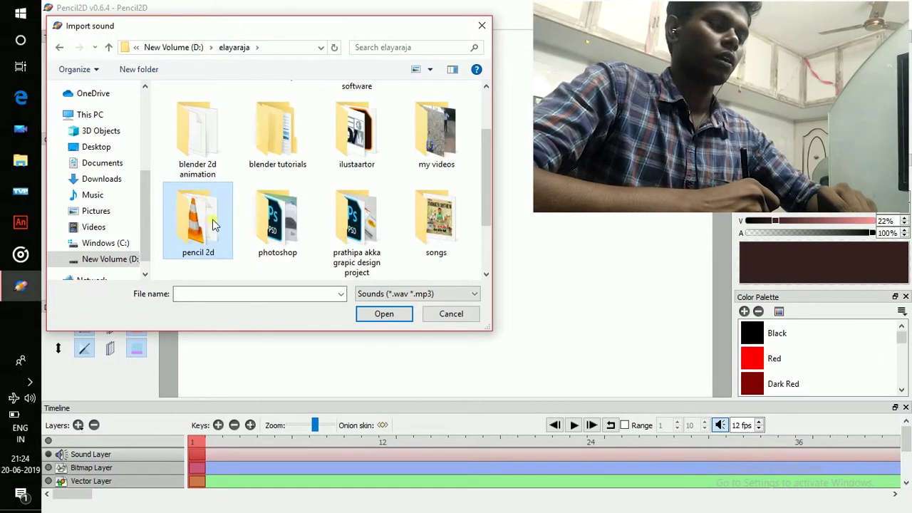
pyautogui.doubleClick(205, 212)
pyautogui.click(214, 122)
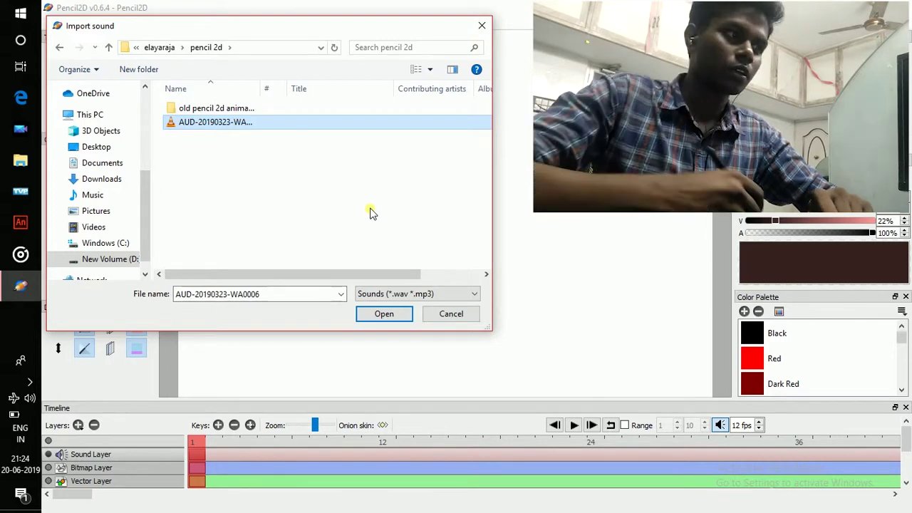
pyautogui.click(245, 127)
pyautogui.click(392, 318)
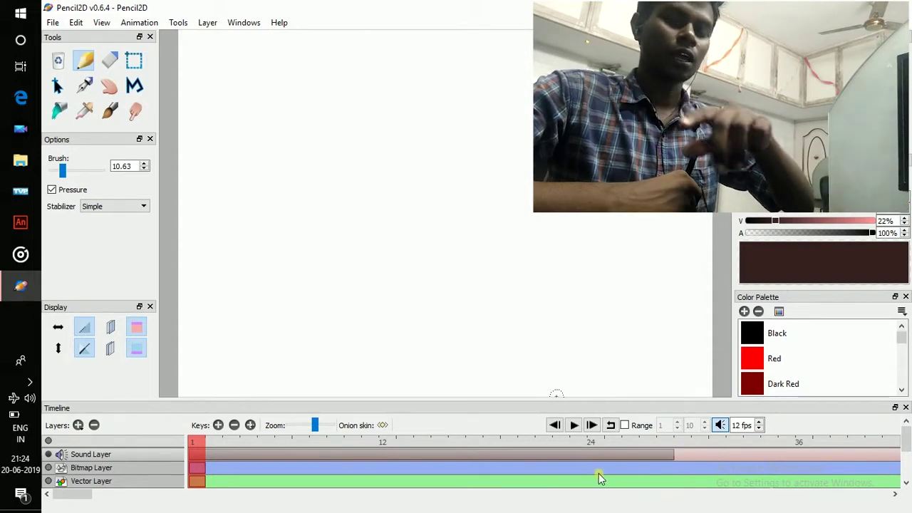
# Step: Scrub the playhead from near the start to about frame 28, then play it back with sound
pyautogui.moveTo(663, 455); pyautogui.dragTo(234, 427)
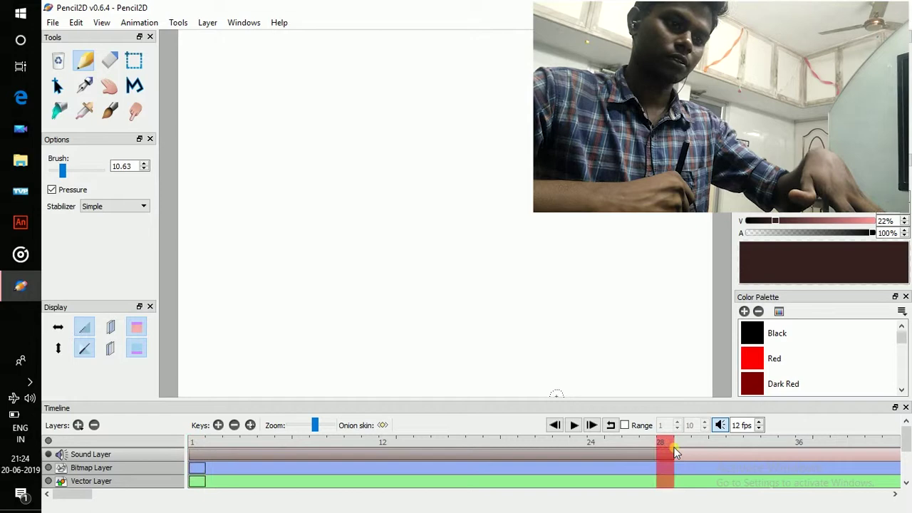
pyautogui.moveTo(303, 440); pyautogui.dragTo(663, 467)
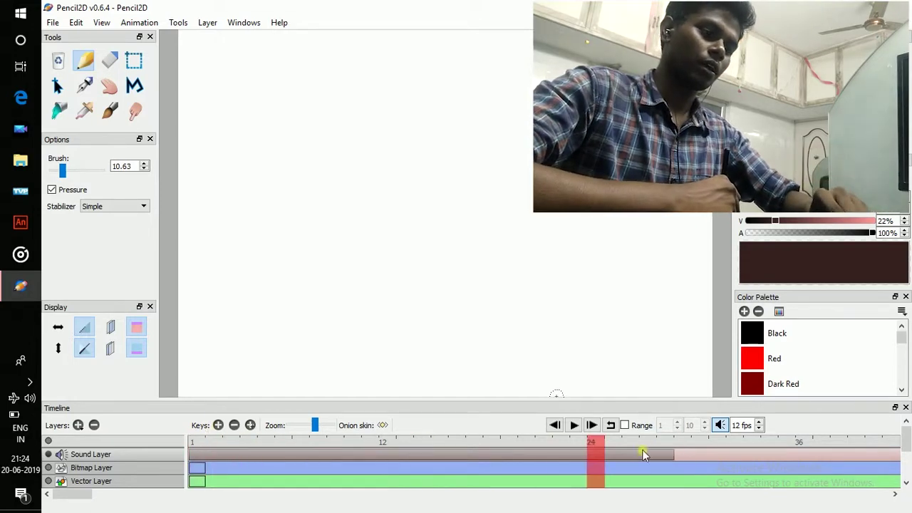
pyautogui.click(574, 425)
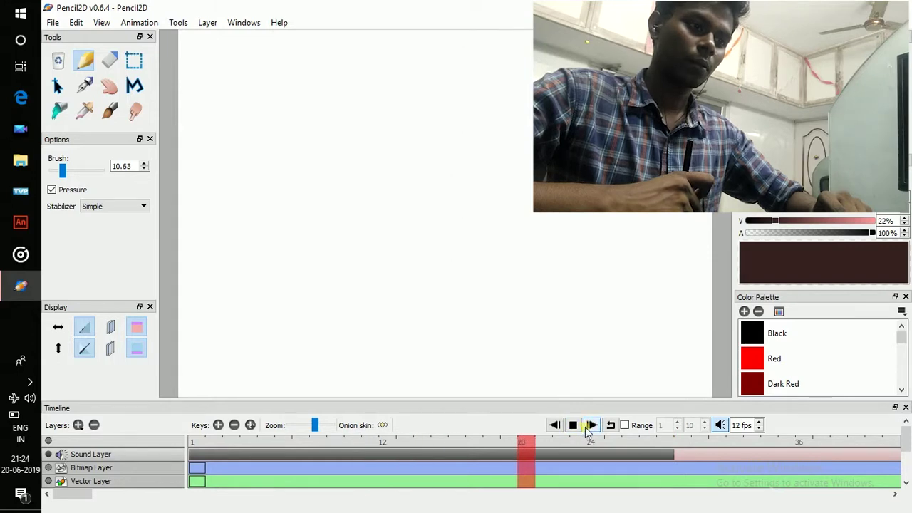